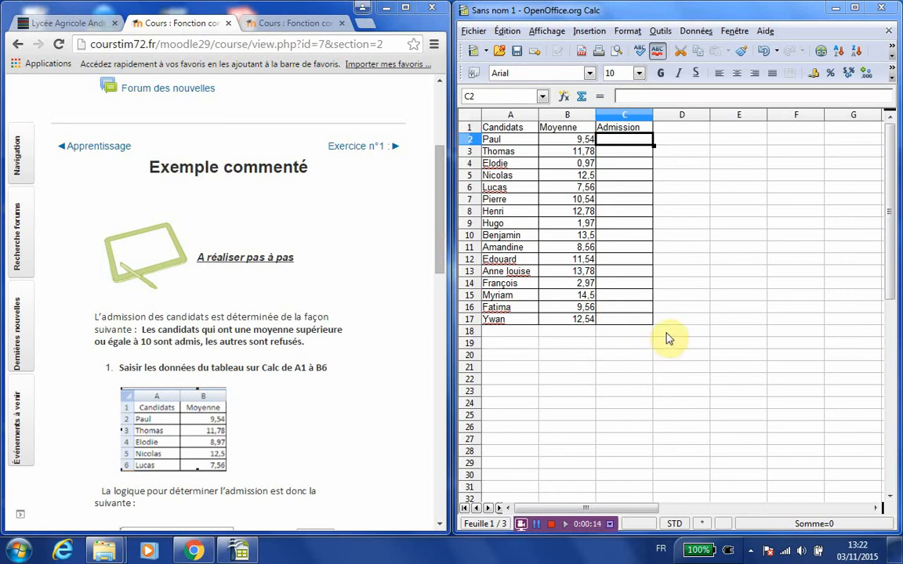
Step: Insert the SI function into cell C2 with the function wizard
{"action": "left_click", "coordinate": [202, 413]}
{"action": "scroll", "coordinate": [202, 413], "scroll_direction": "down", "scroll_amount": 3}
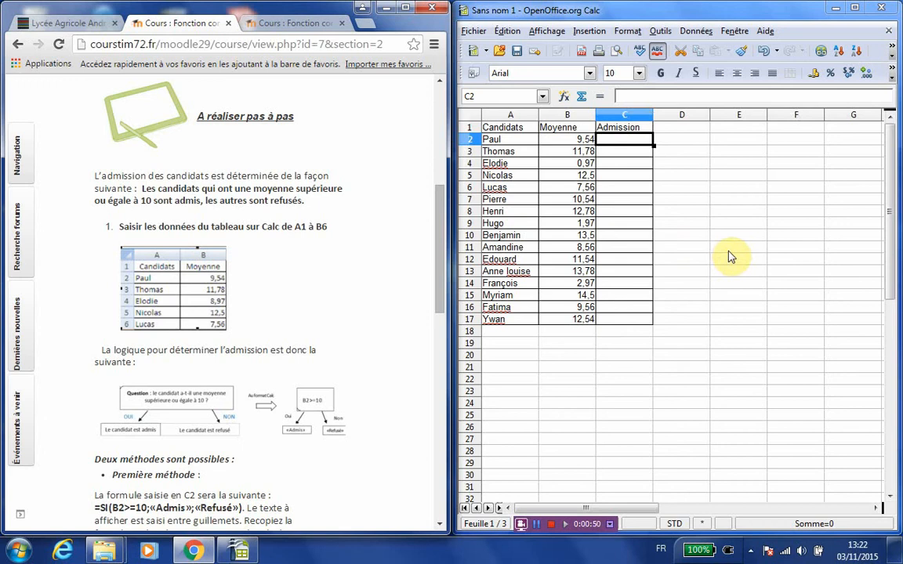
{"action": "left_click", "coordinate": [562, 98]}
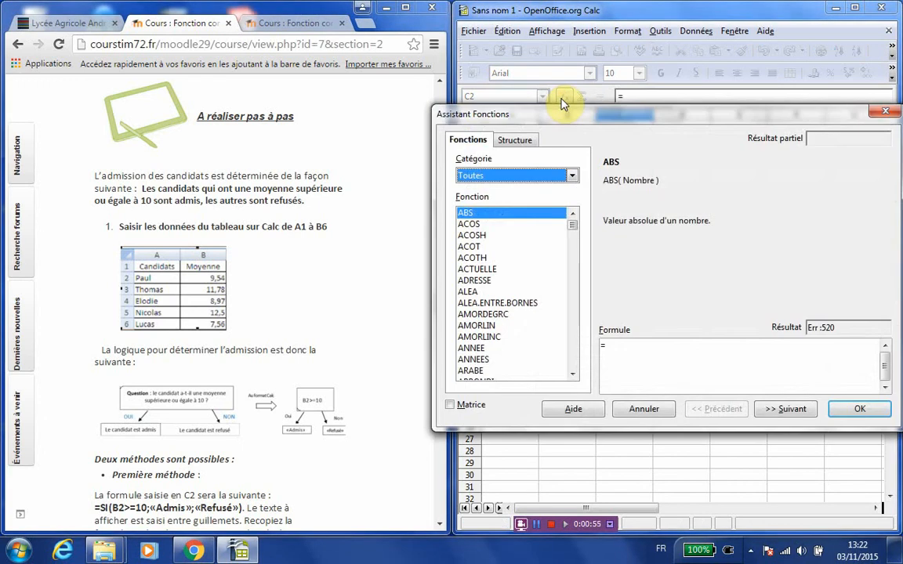
{"action": "left_click", "coordinate": [463, 315]}
{"action": "key", "text": "s"}
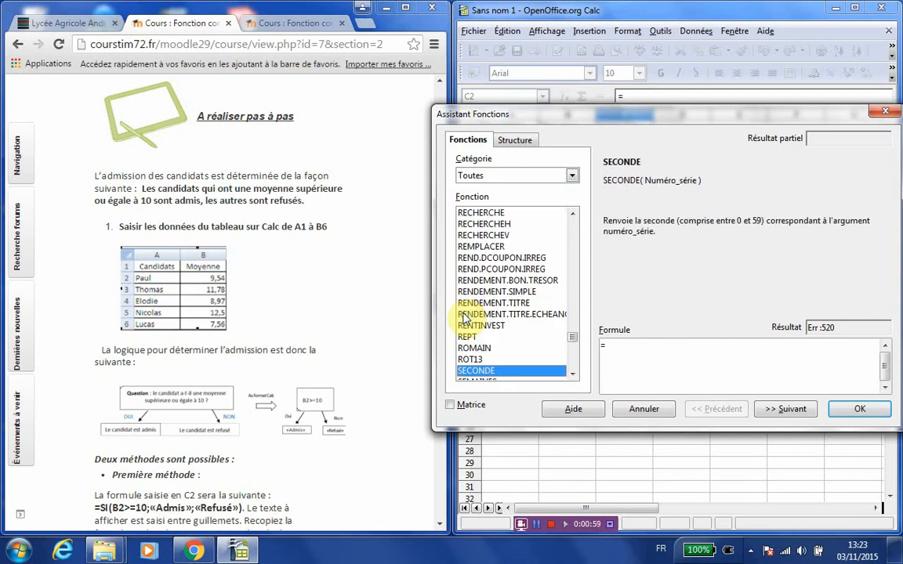
{"action": "scroll", "coordinate": [527, 313], "scroll_direction": "down", "scroll_amount": 1}
{"action": "scroll", "coordinate": [461, 313], "scroll_direction": "down", "scroll_amount": 1}
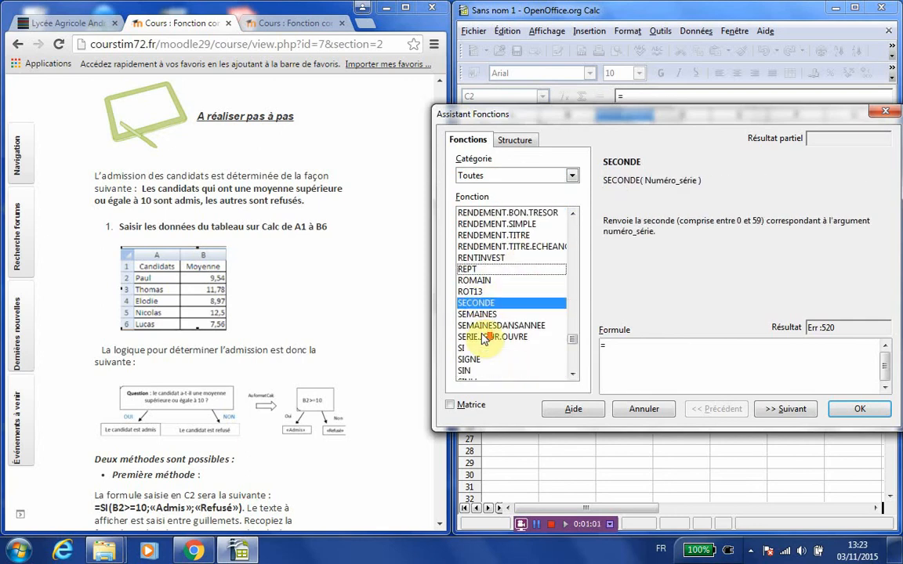
{"action": "left_click", "coordinate": [464, 348]}
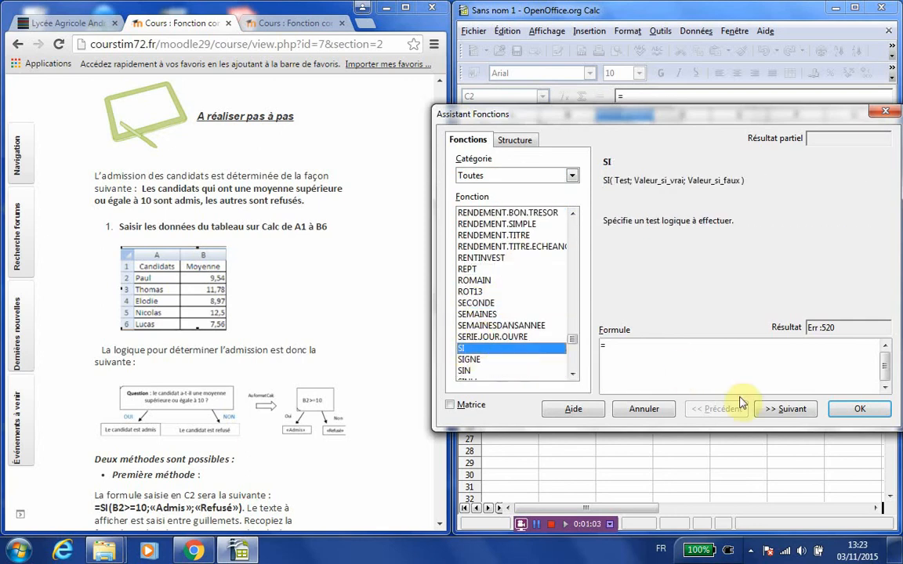
{"action": "left_click", "coordinate": [788, 409]}
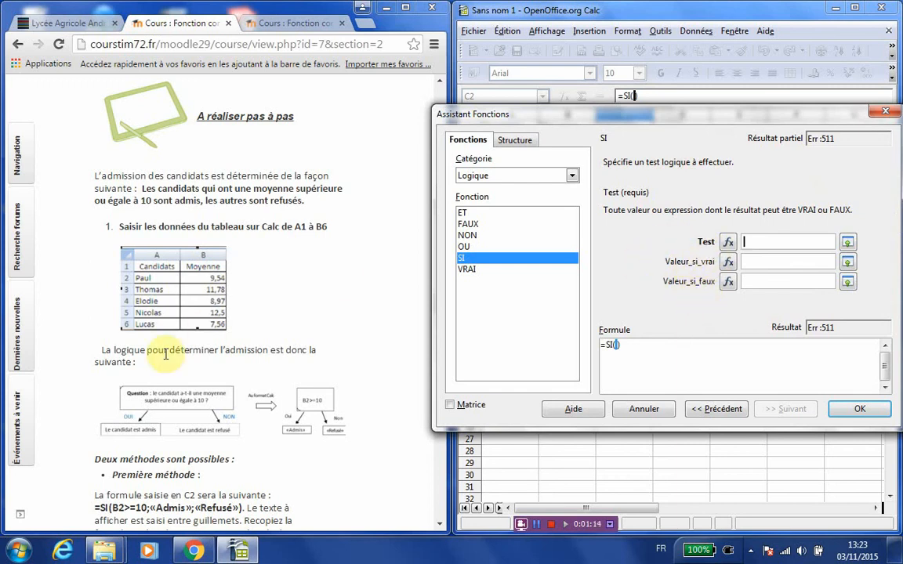
Step: Enlarge the course page to 150 % and examine the diagram of the admission logic
{"action": "left_click", "coordinate": [168, 380]}
{"action": "key", "text": "ctrl+plus"}
{"action": "key", "text": "ctrl+plus"}
{"action": "key", "text": "ctrl+plus"}
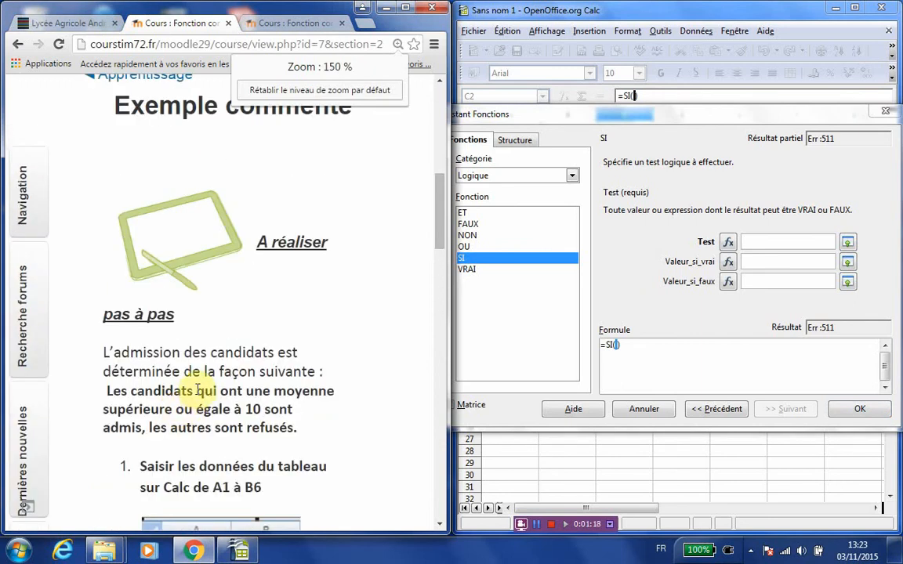
{"action": "scroll", "coordinate": [196, 384], "scroll_direction": "down", "scroll_amount": 5}
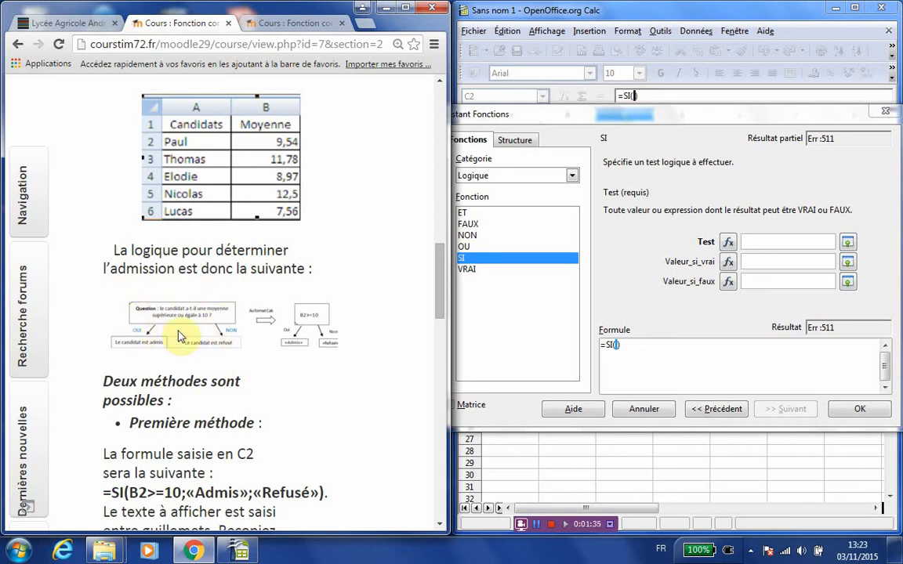
Step: Define the SI function's logical test as B2>=10, referencing the first candidate's average
{"action": "left_click_drag", "start_coordinate": [725, 115], "coordinate": [730, 249]}
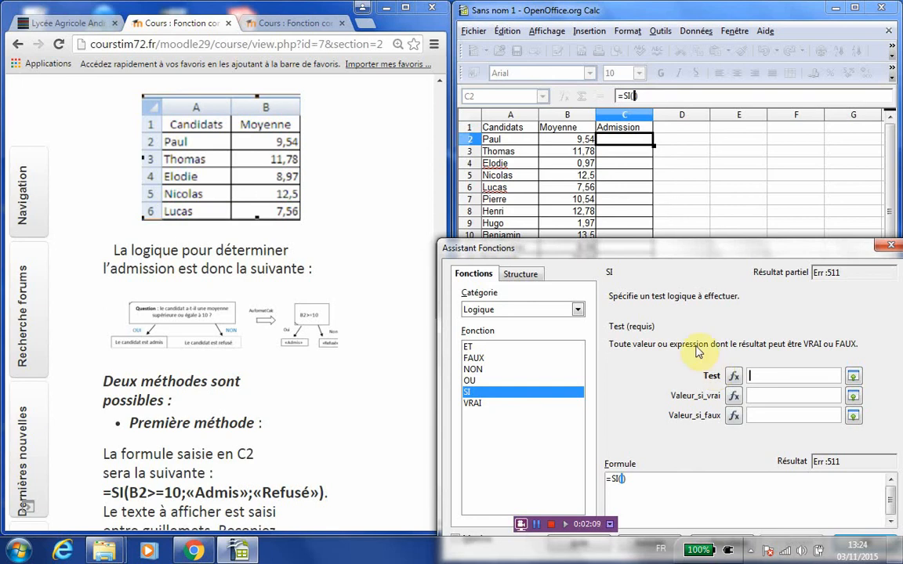
{"action": "left_click", "coordinate": [583, 145]}
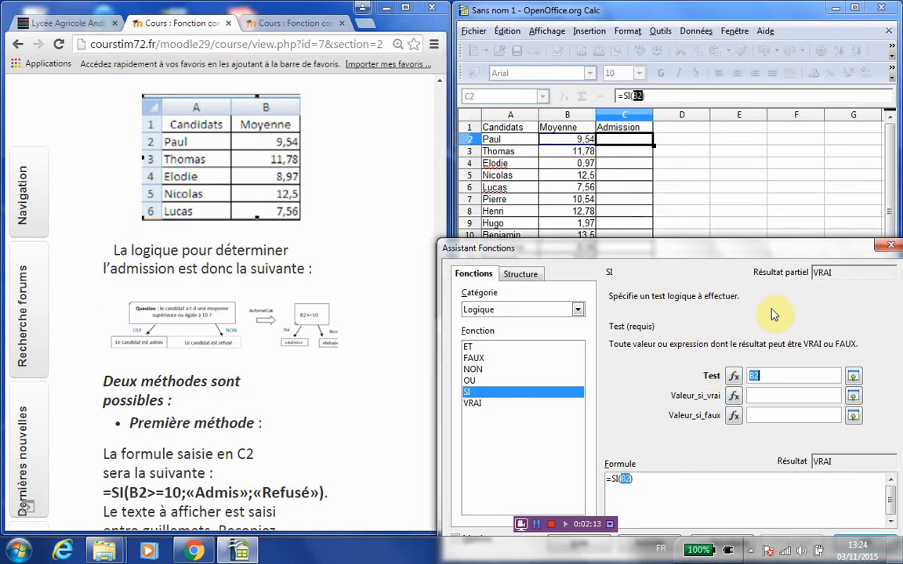
{"action": "left_click", "coordinate": [773, 374]}
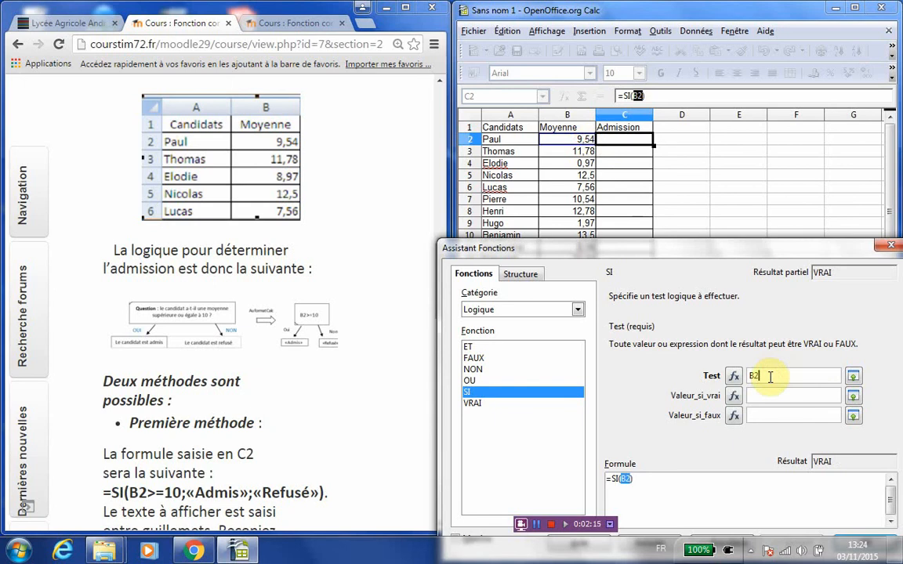
{"action": "type", "text": ">"}
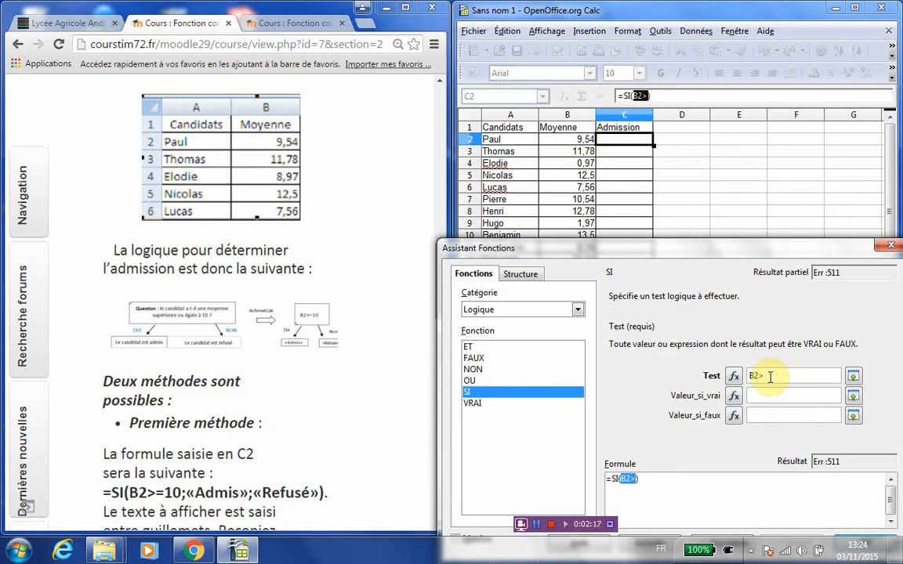
{"action": "type", "text": "=10"}
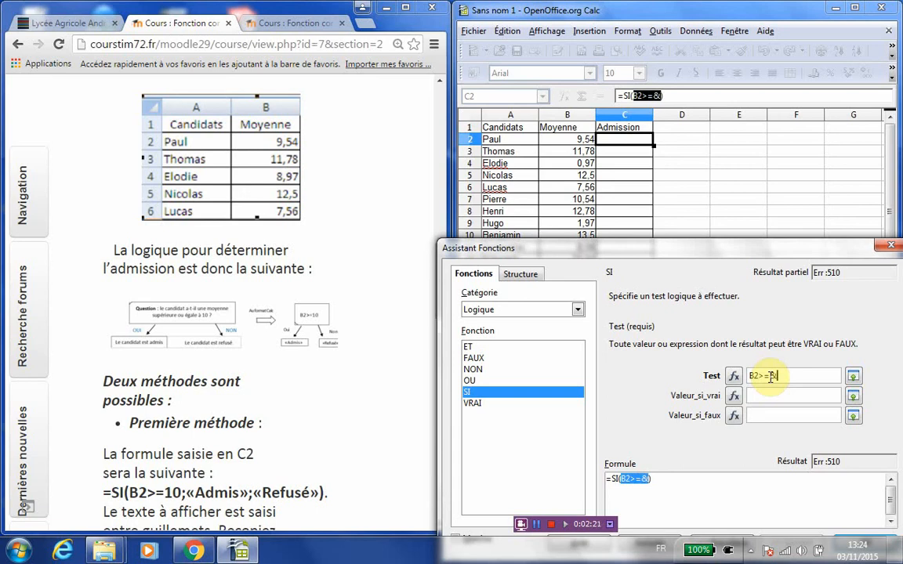
{"action": "key", "text": "BackSpace"}
{"action": "type", "text": "10"}
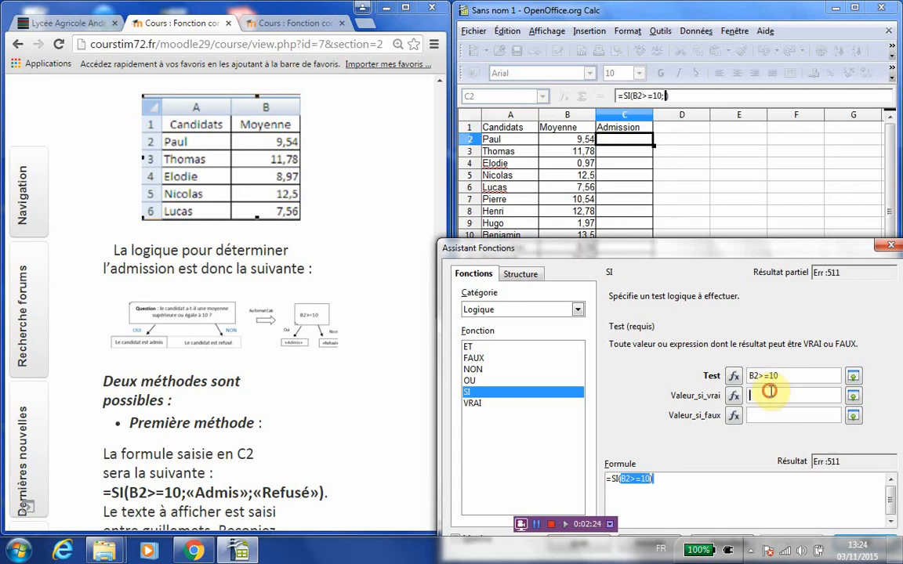
Step: Set the value returned when the test is true to "admis", including the quotation marks
{"action": "left_click", "coordinate": [771, 393]}
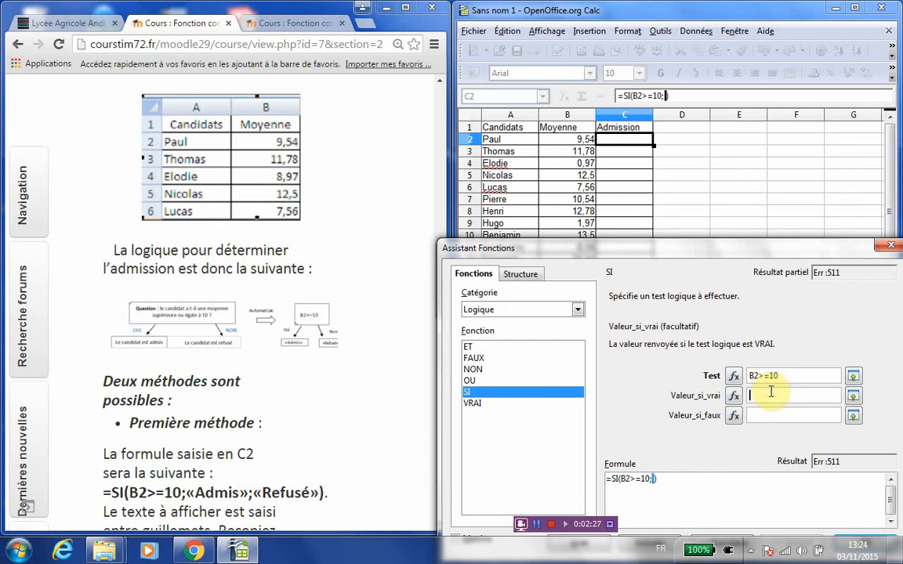
{"action": "type", "text": "admin"}
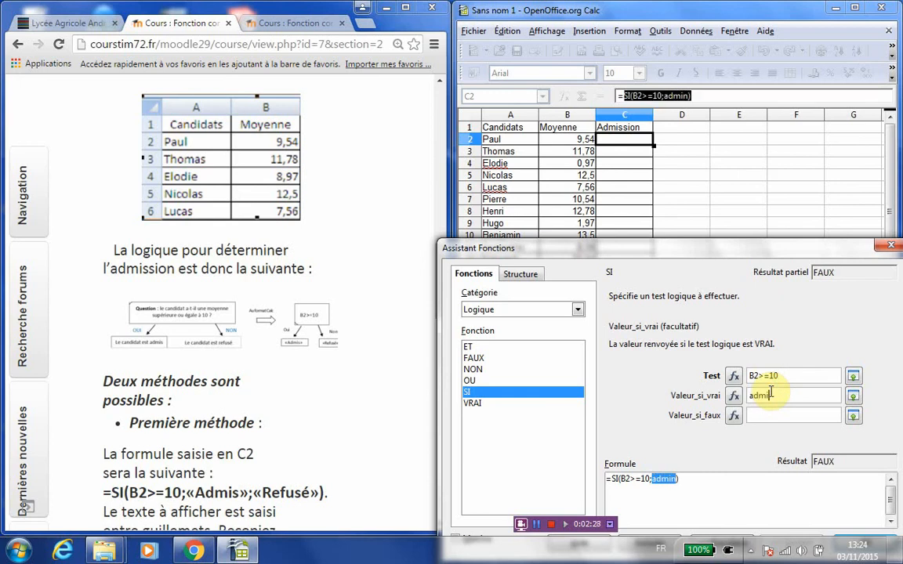
{"action": "key", "text": "BackSpace"}
{"action": "type", "text": "s"}
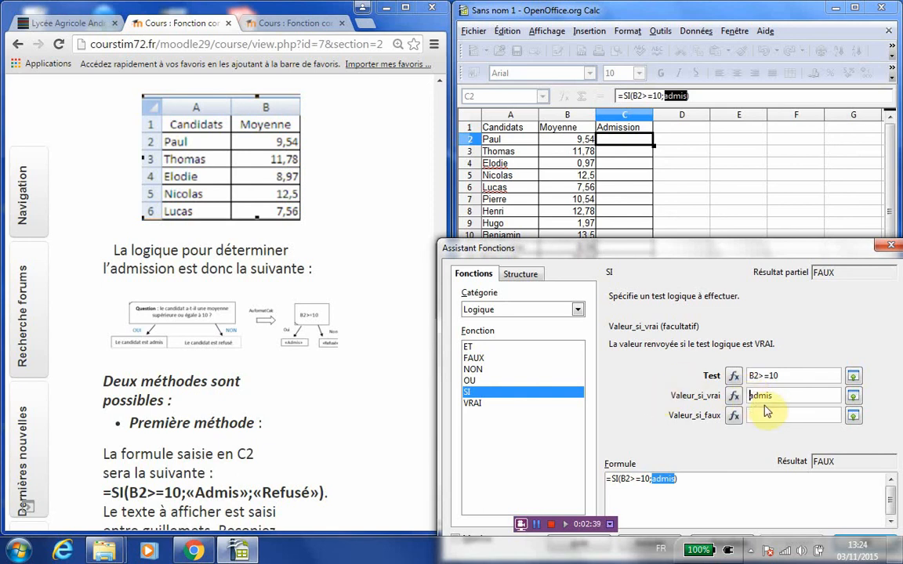
{"action": "type", "text": "\""}
{"action": "key", "text": "End"}
{"action": "type", "text": "\""}
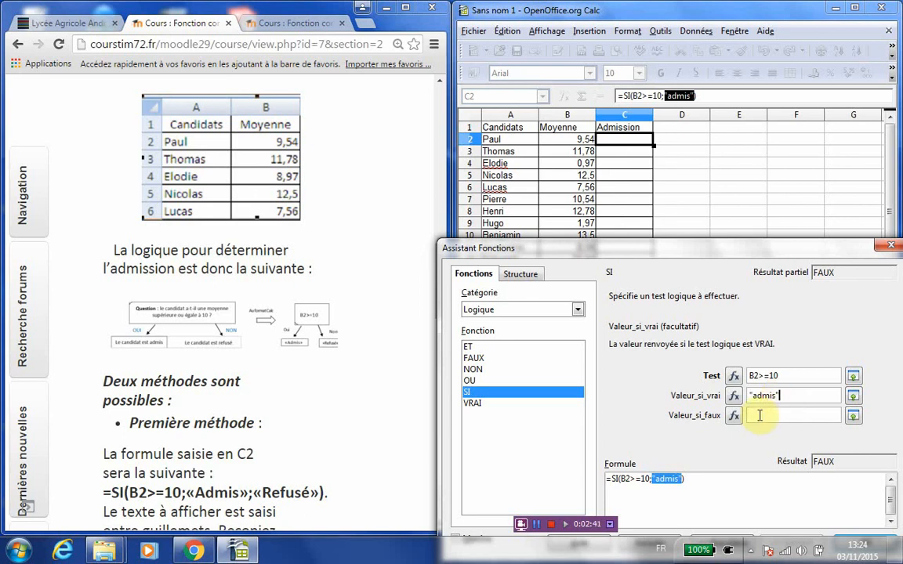
Step: Complete the formula with "refusé" as the value if false, and copy it from C2 down to C17
{"action": "left_click", "coordinate": [759, 416]}
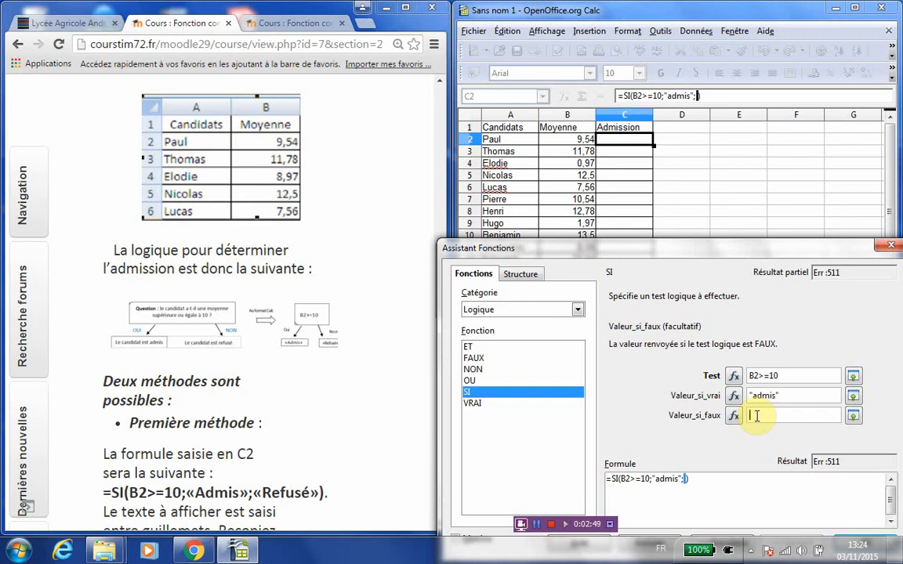
{"action": "type", "text": "\""}
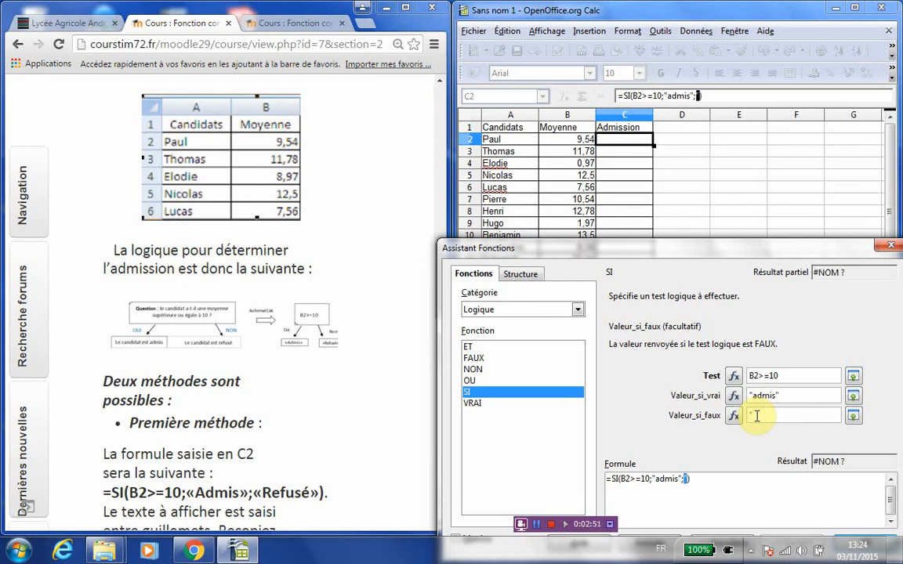
{"action": "type", "text": "refusé\""}
{"action": "left_click_drag", "start_coordinate": [796, 240], "coordinate": [772, 160]}
{"action": "left_click", "coordinate": [855, 467]}
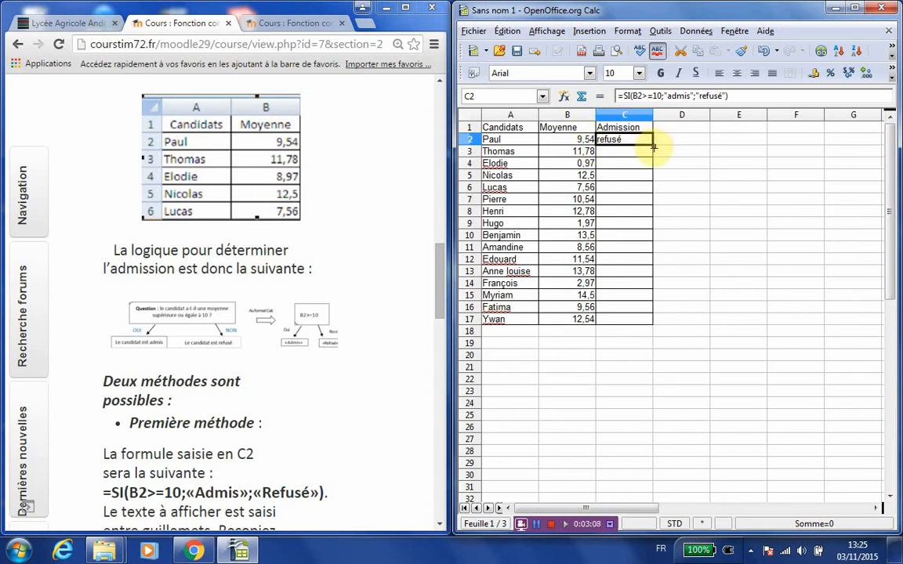
{"action": "left_click_drag", "start_coordinate": [653, 146], "coordinate": [646, 324]}
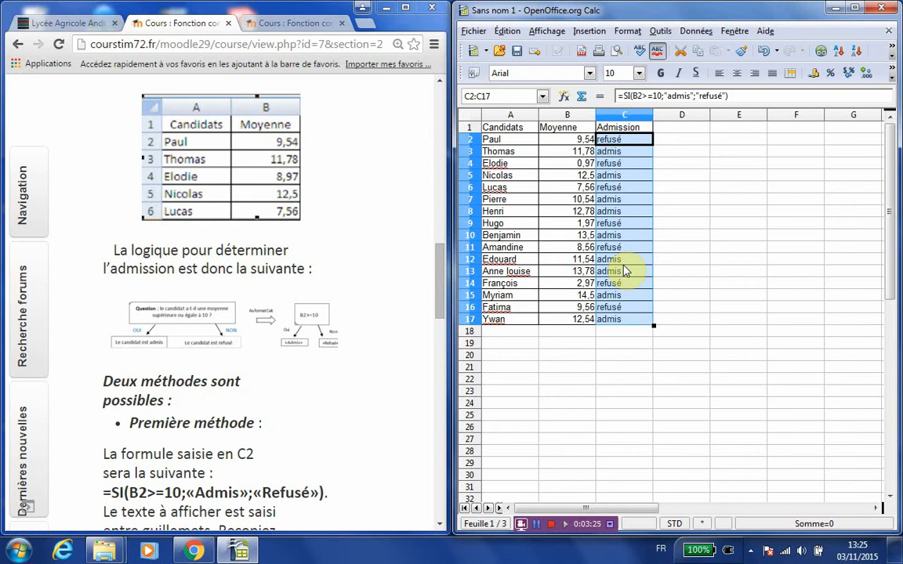
Step: Change the average in cell B4 to 10,97
{"action": "left_click", "coordinate": [583, 164]}
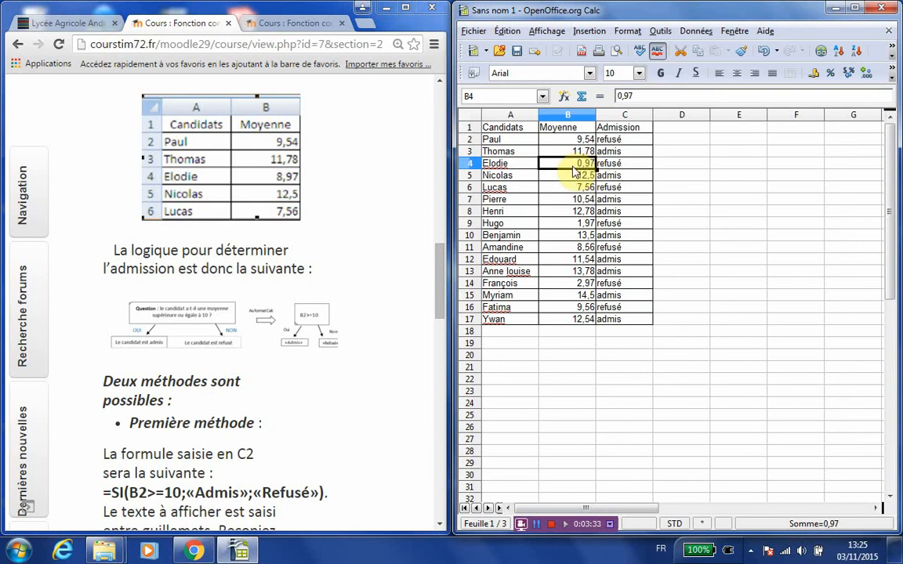
{"action": "key", "text": "Delete"}
{"action": "type", "text": "1"}
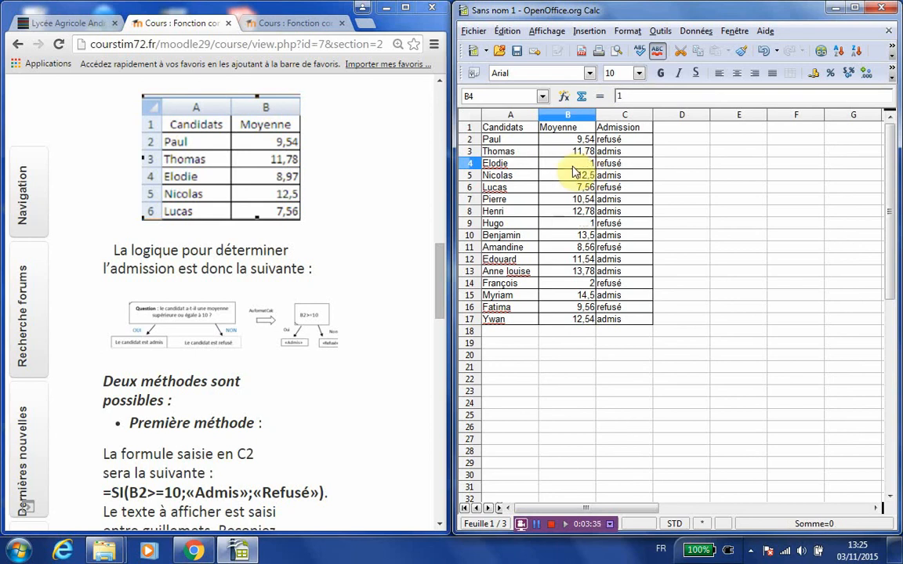
{"action": "type", "text": "0,"}
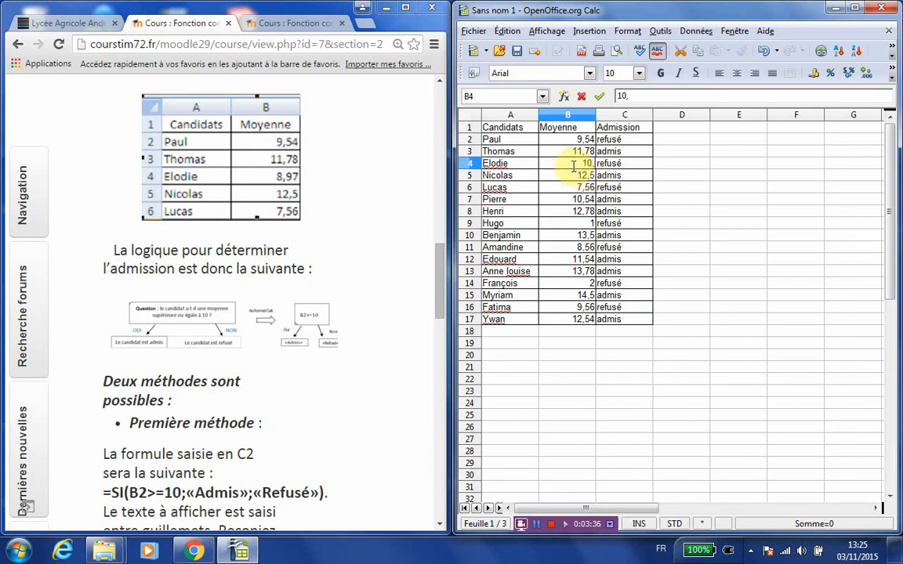
{"action": "type", "text": "97"}
{"action": "key", "text": "Return"}
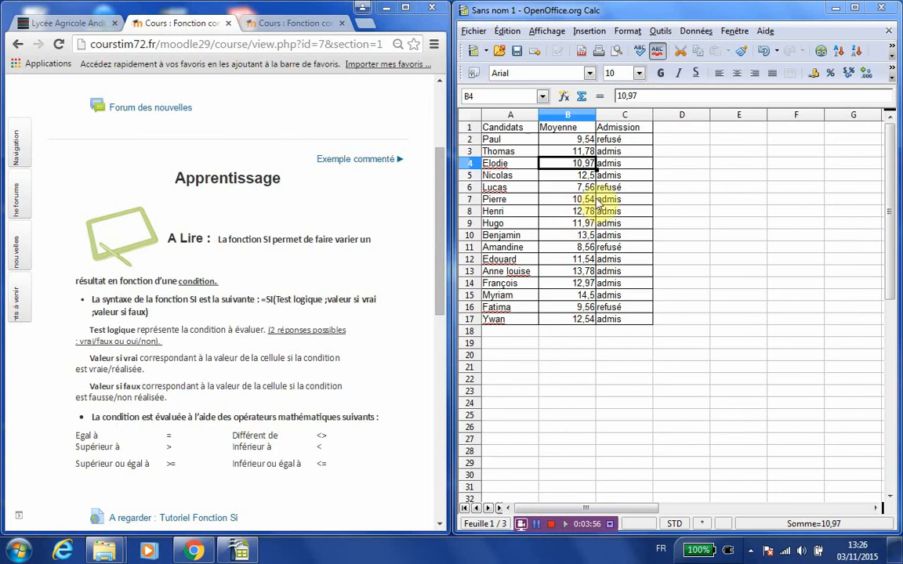
Step: Clear the admission formulas from cells C2 to C17
{"action": "left_click", "coordinate": [624, 141]}
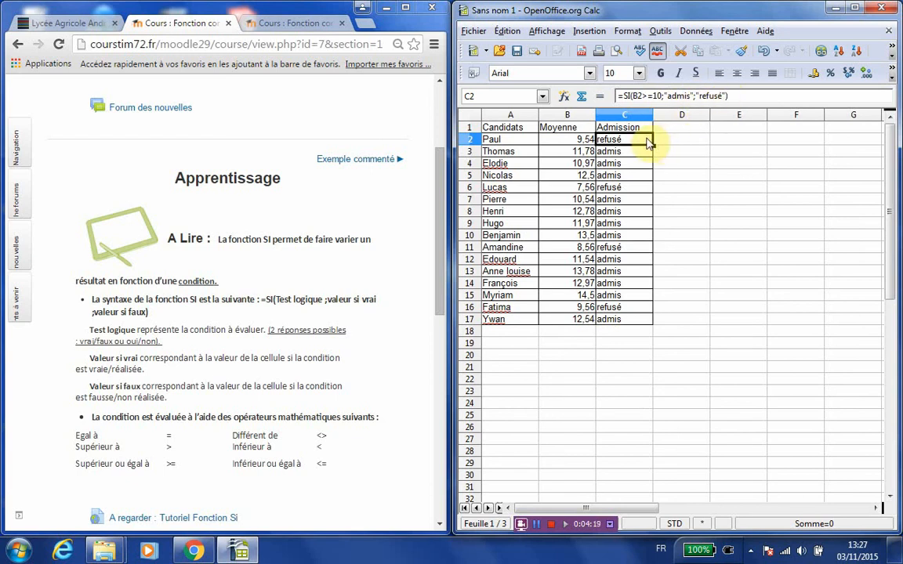
{"action": "left_click_drag", "start_coordinate": [651, 144], "coordinate": [639, 329]}
{"action": "key", "text": "Delete"}
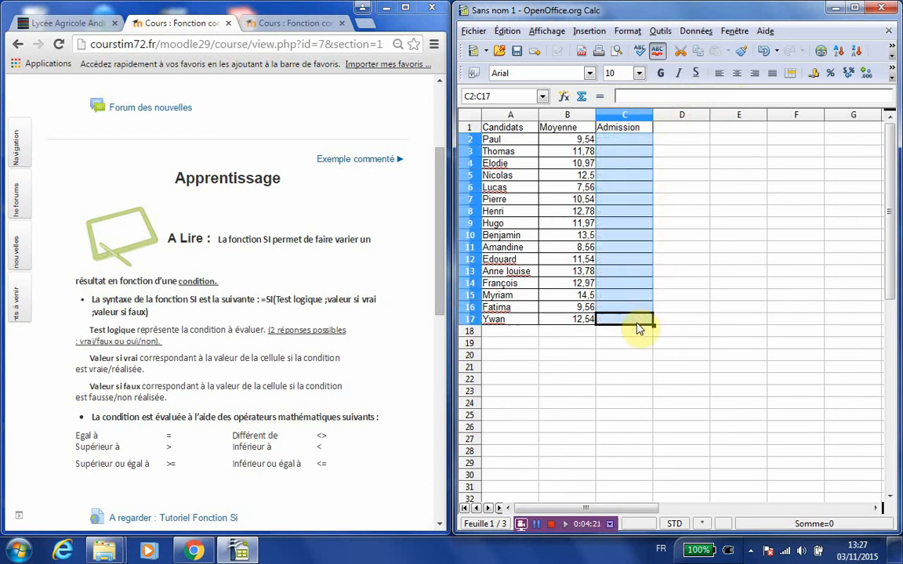
Step: Start an SI formula by hand in cell C2 with the logical test B2>=10, followed by a semicolon: =si(B2>=10;
{"action": "left_click", "coordinate": [620, 145]}
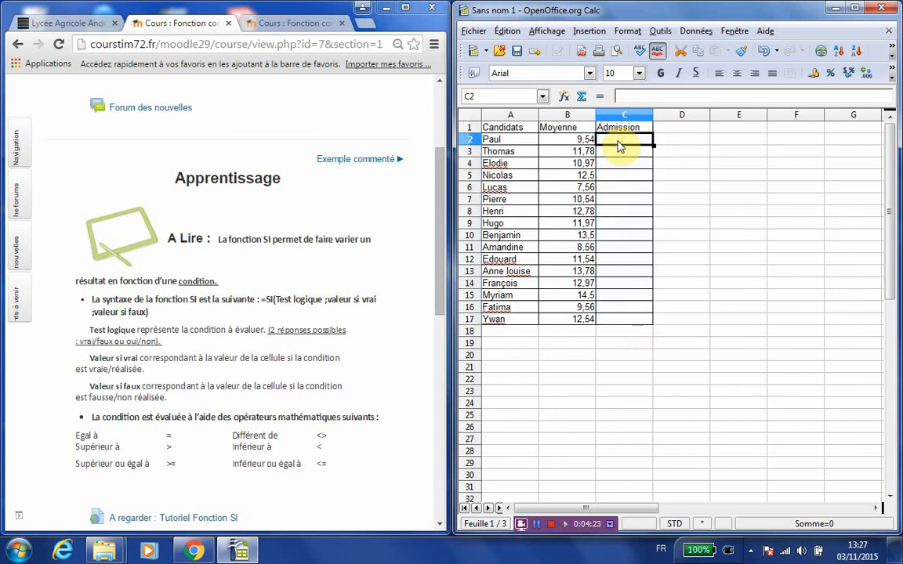
{"action": "left_click", "coordinate": [632, 96]}
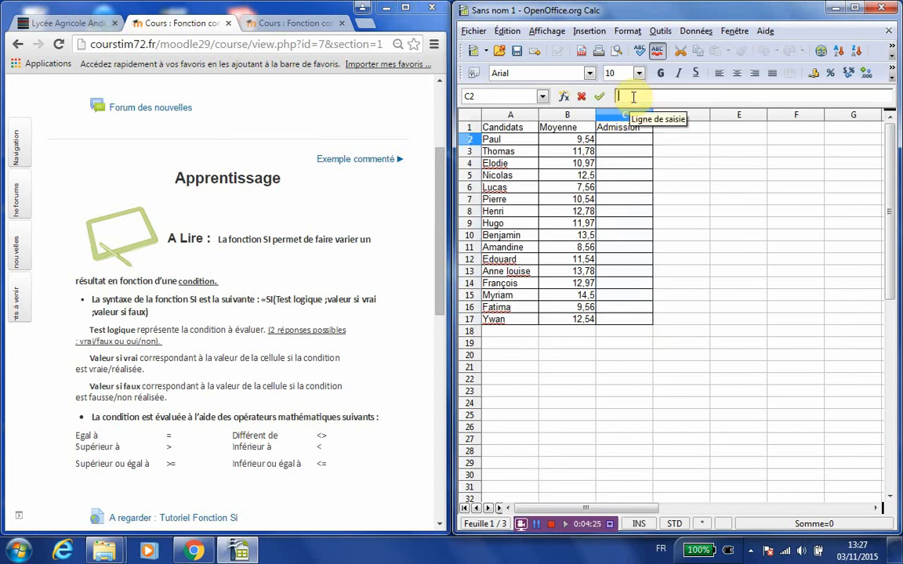
{"action": "type", "text": "="}
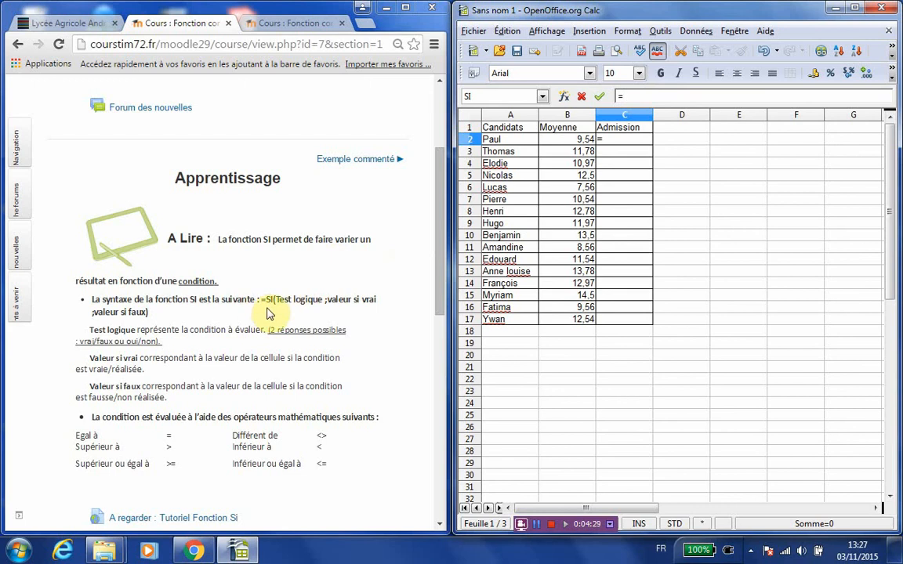
{"action": "type", "text": "s"}
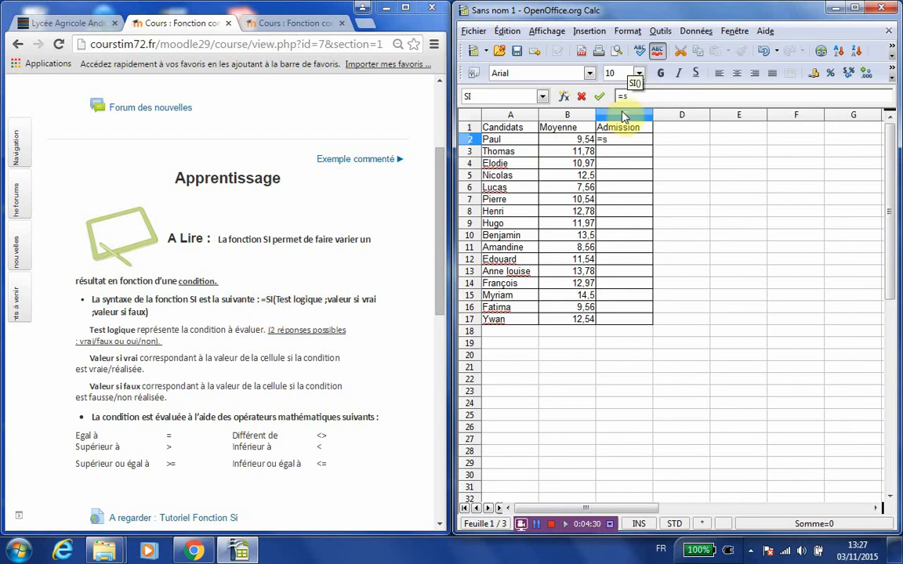
{"action": "type", "text": "i("}
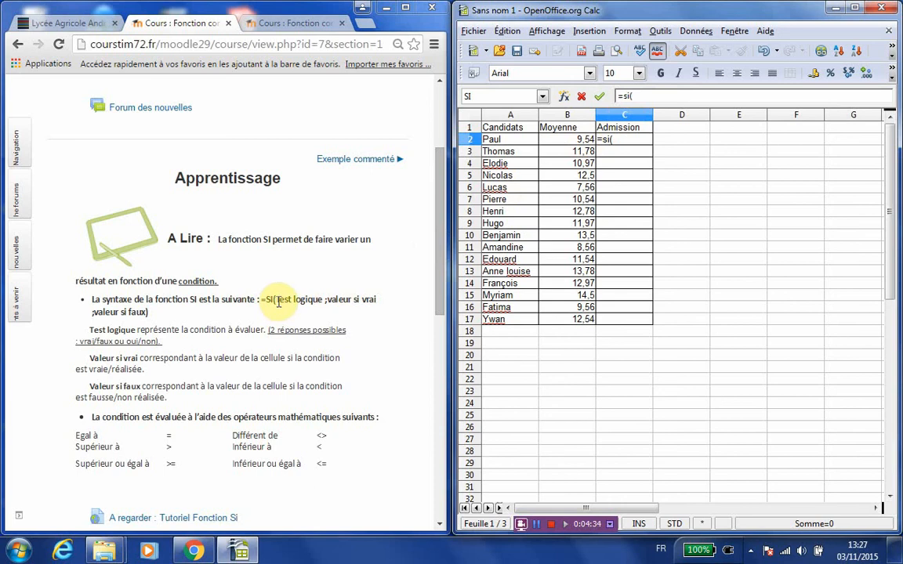
{"action": "left_click_drag", "start_coordinate": [277, 300], "coordinate": [324, 300]}
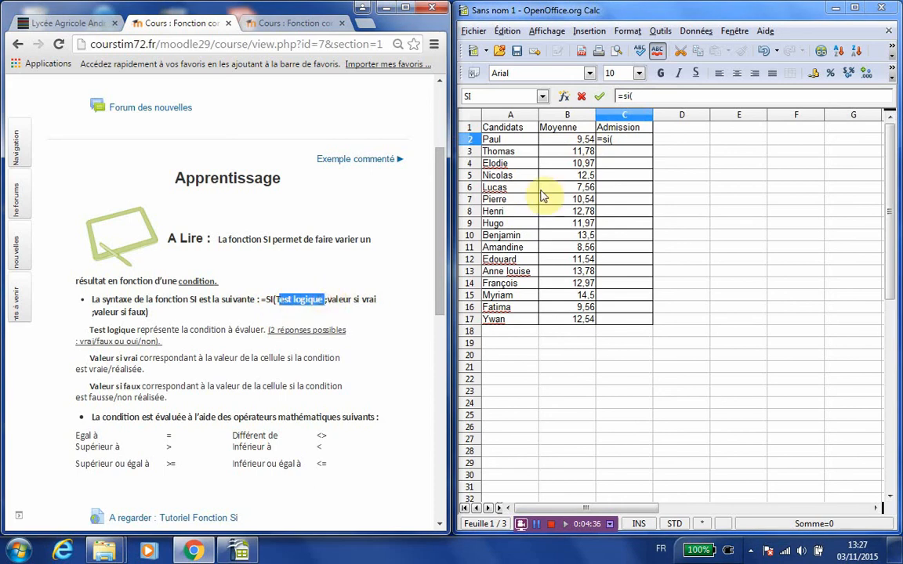
{"action": "left_click", "coordinate": [573, 141]}
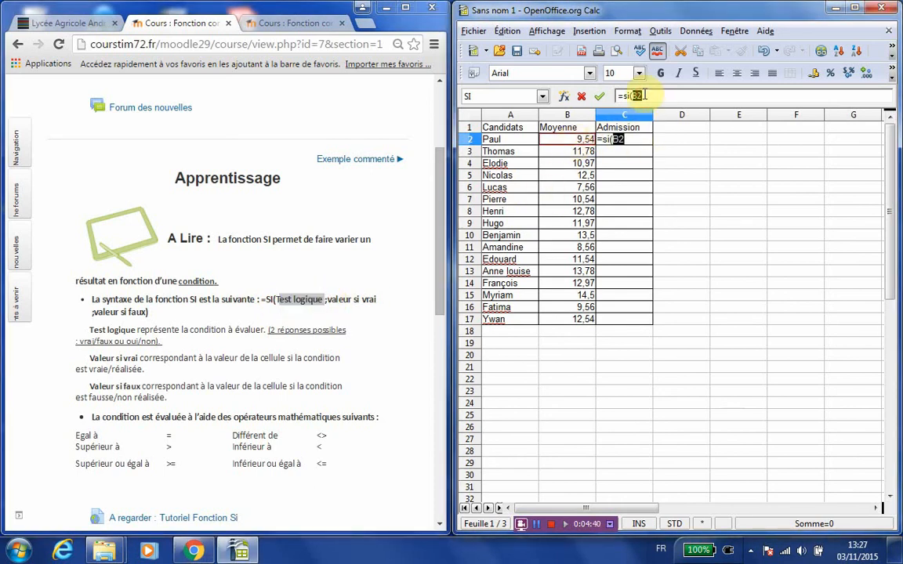
{"action": "type", "text": ">=10"}
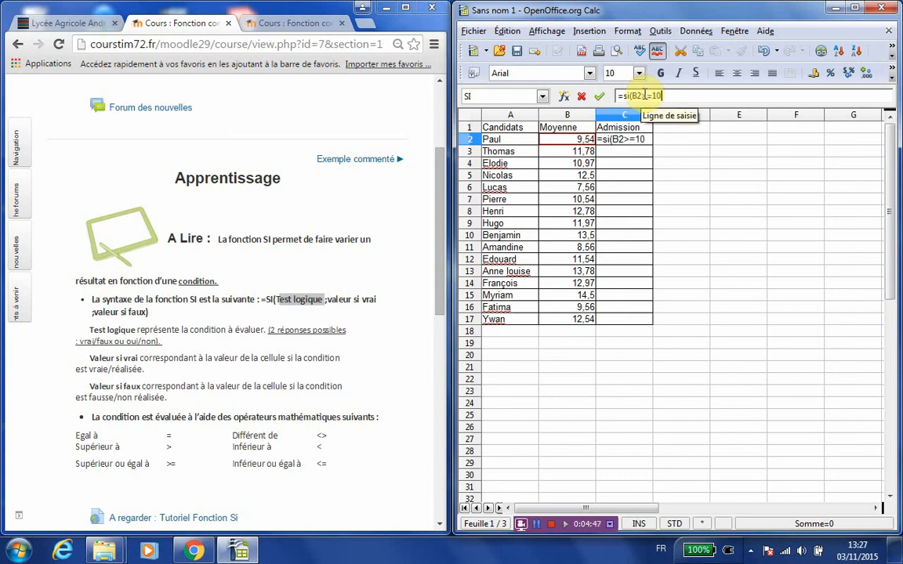
{"action": "type", "text": ";"}
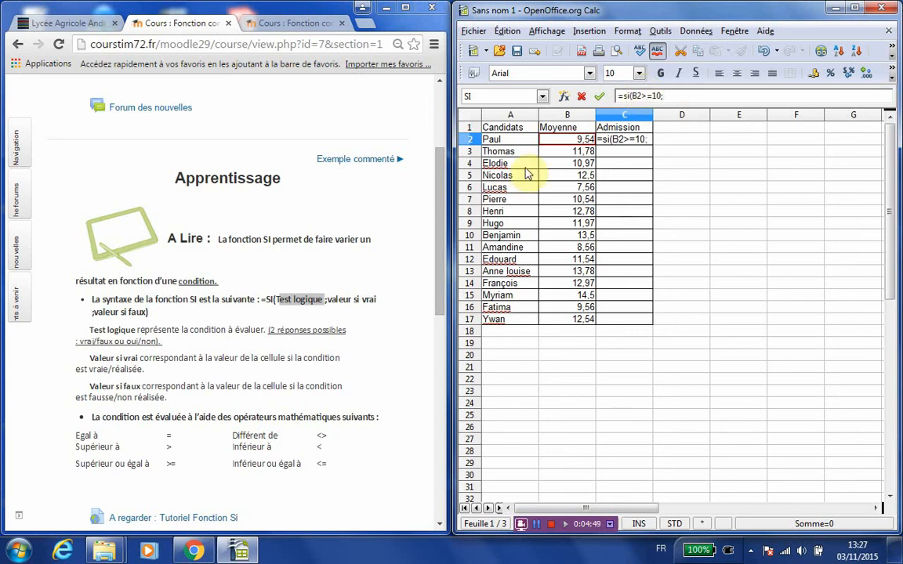
Step: Add "Admis" as the value if true and "Refusé" as the value if false, then close the formula's parenthesis
{"action": "left_click_drag", "start_coordinate": [326, 299], "coordinate": [378, 300]}
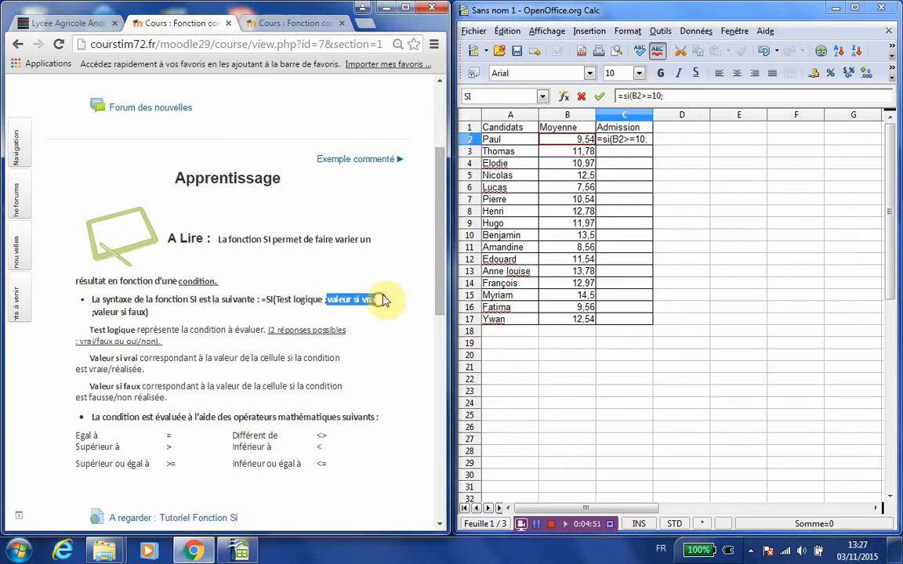
{"action": "left_click", "coordinate": [678, 95]}
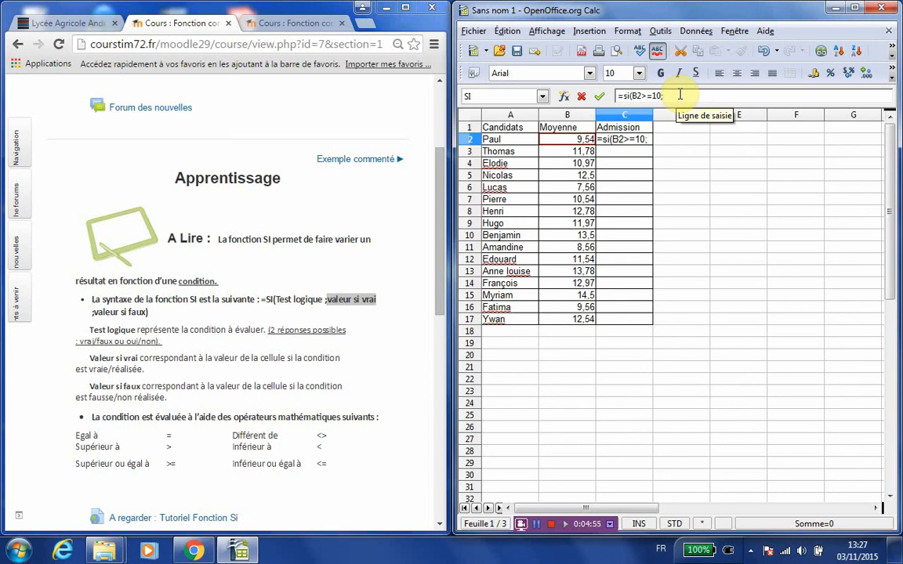
{"action": "type", "text": "\"Admis\";\"r"}
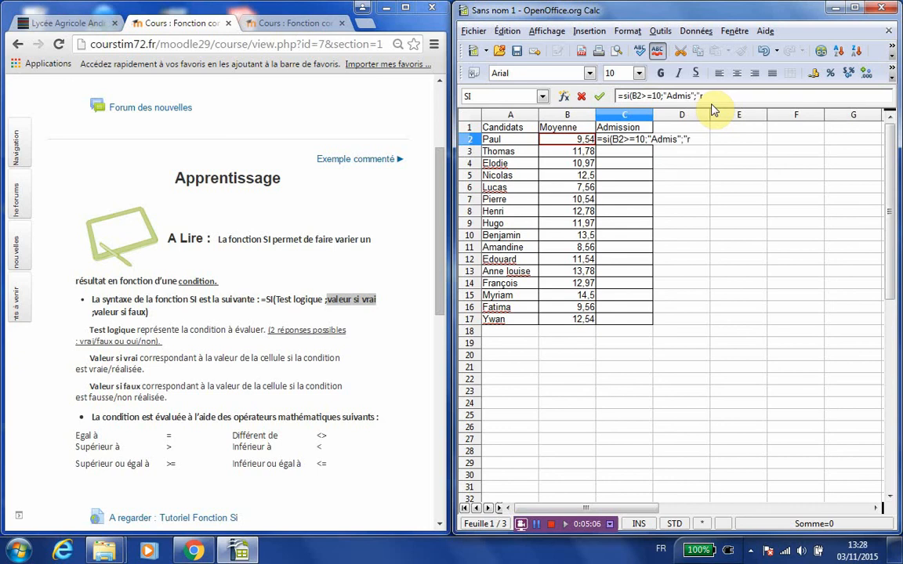
{"action": "type", "text": "Refusé\")"}
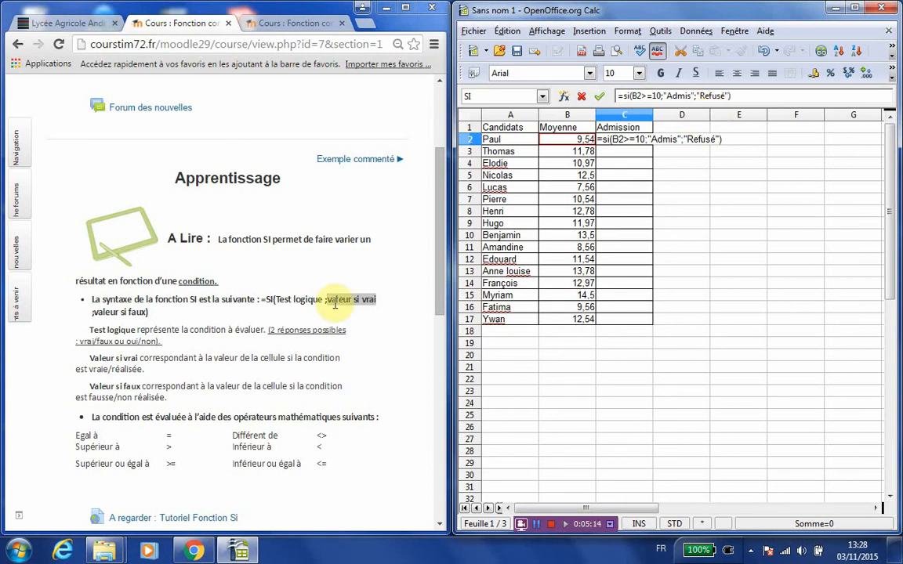
Step: Validate the SI formula in C2 and copy it down to C17
{"action": "left_click", "coordinate": [281, 299]}
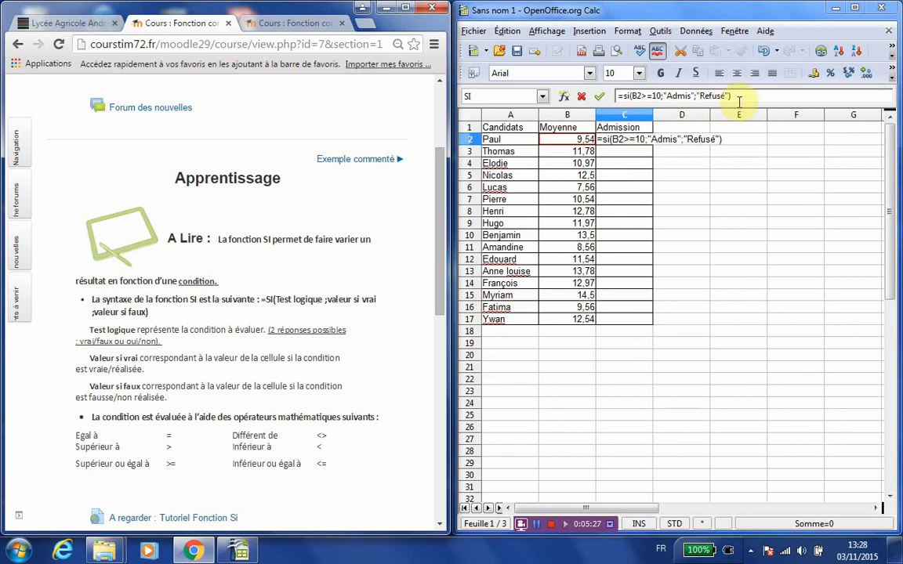
{"action": "key", "text": "Return"}
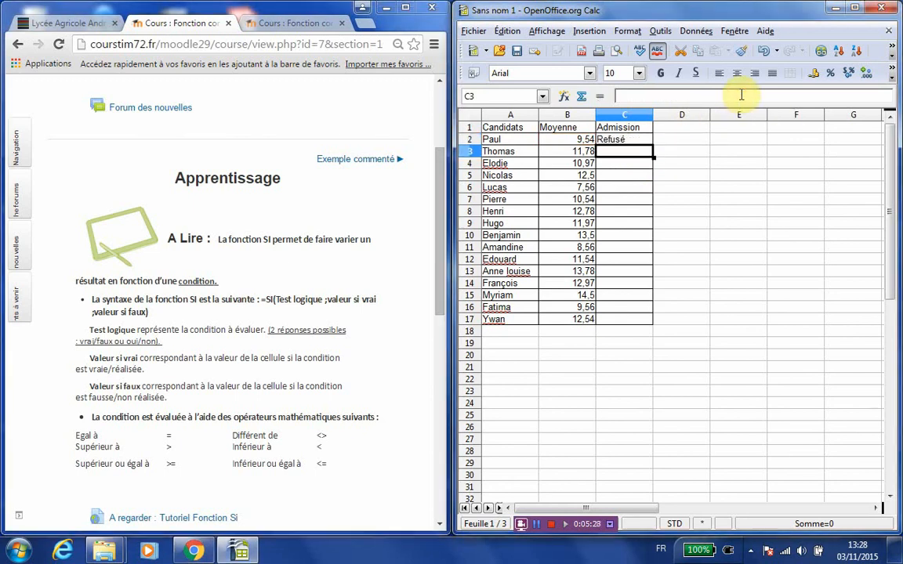
{"action": "left_click", "coordinate": [639, 138]}
{"action": "left_click_drag", "start_coordinate": [655, 143], "coordinate": [649, 323]}
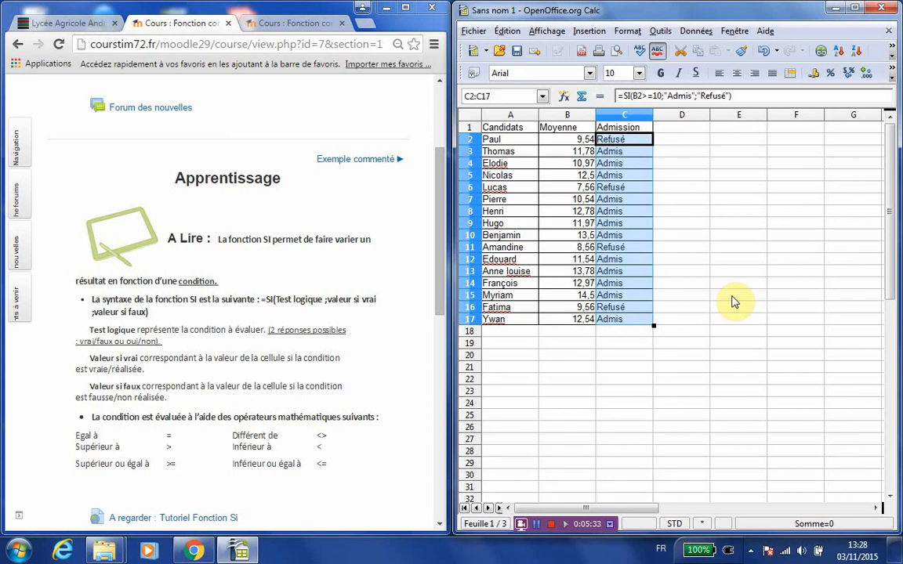